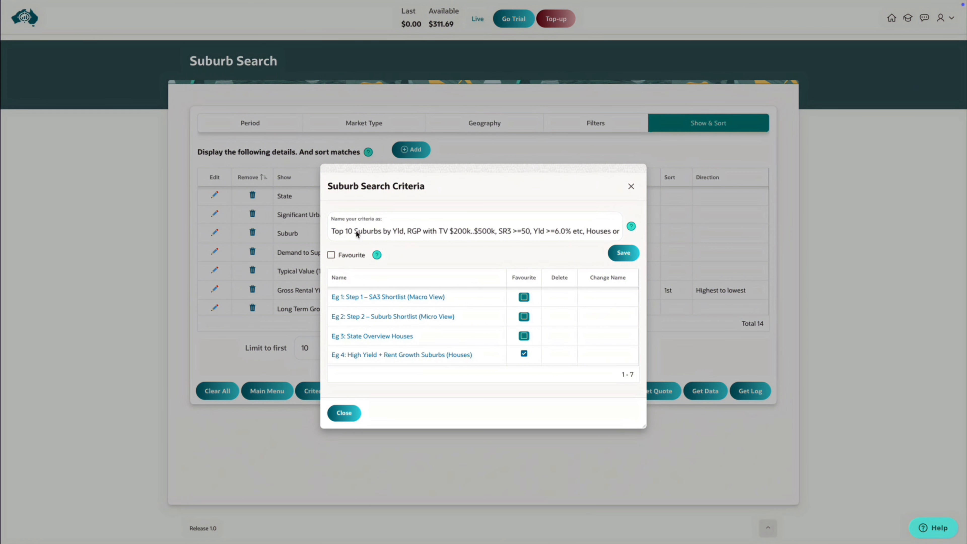
Save the current suburb search criteria under the name "Simple Search".
{"action": "double_click", "coordinate": [356, 231]}
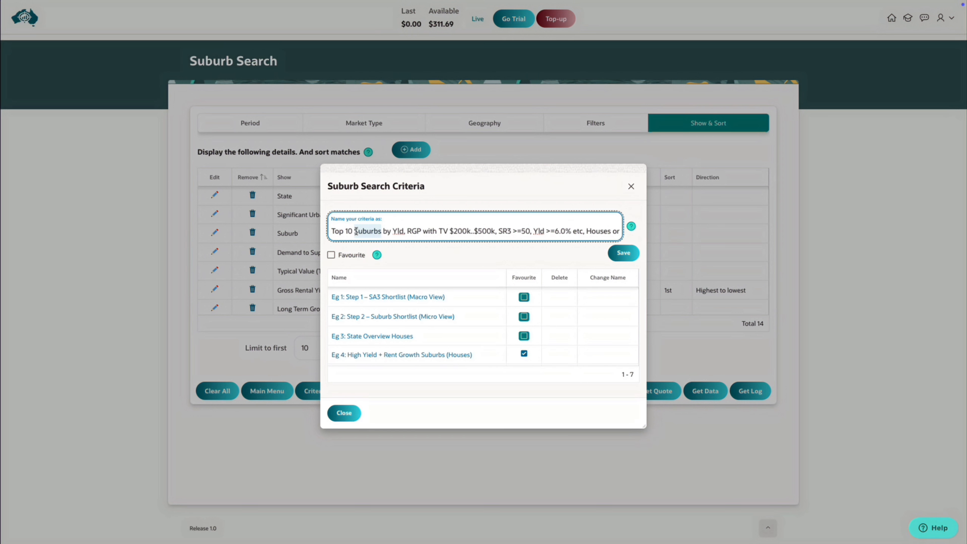
{"action": "key", "text": "ctrl+a"}
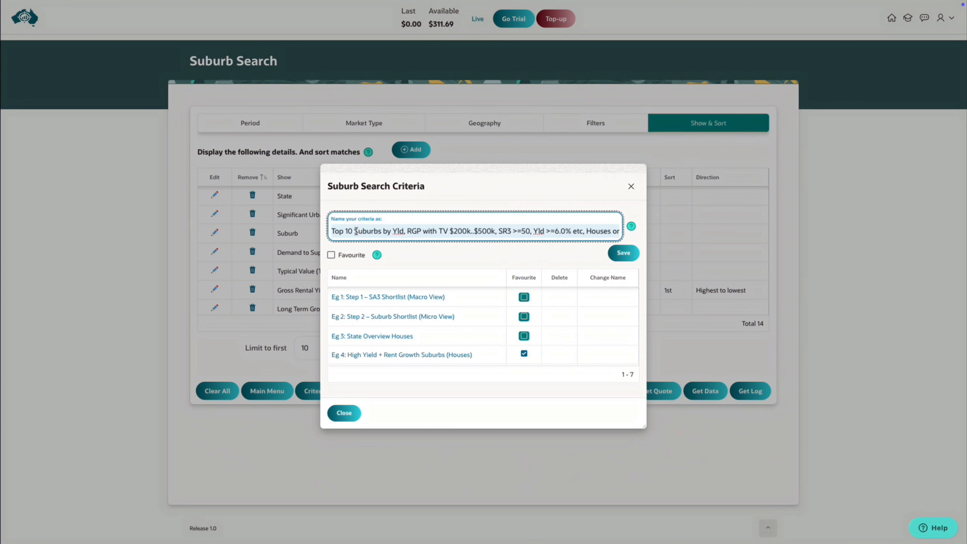
{"action": "type", "text": "Simple Search"}
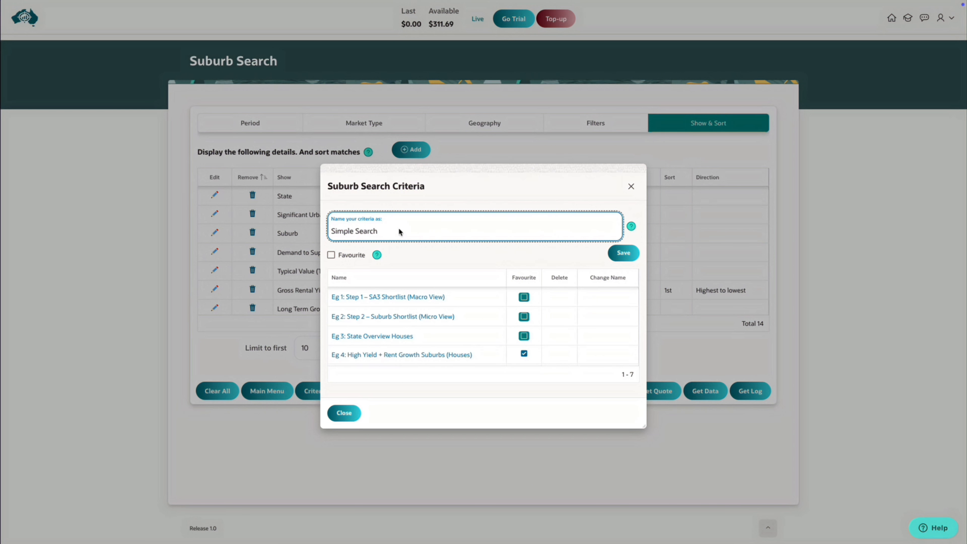
{"action": "left_click", "coordinate": [620, 256]}
{"action": "left_click", "coordinate": [621, 257]}
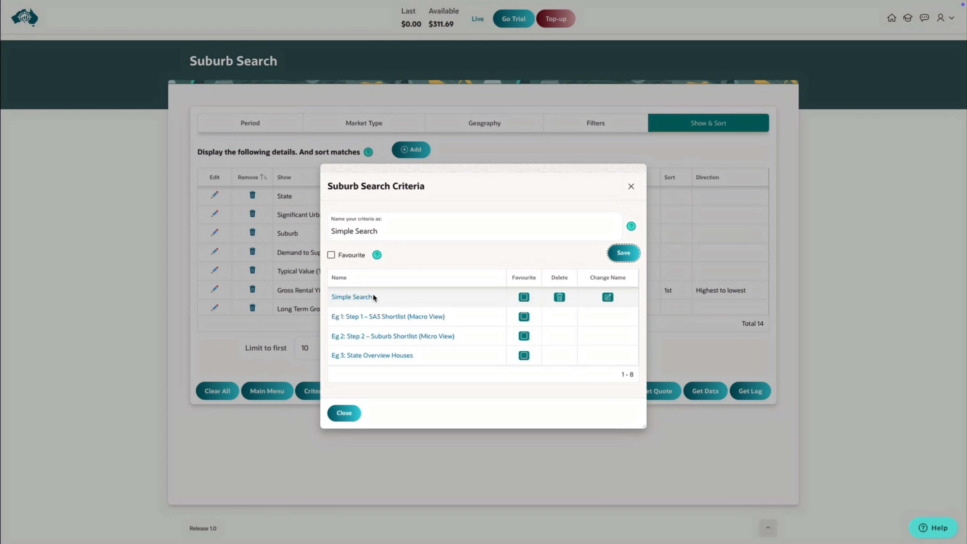
Rename the saved "Simple Search" criteria to "Basic Search".
{"action": "left_click", "coordinate": [608, 297]}
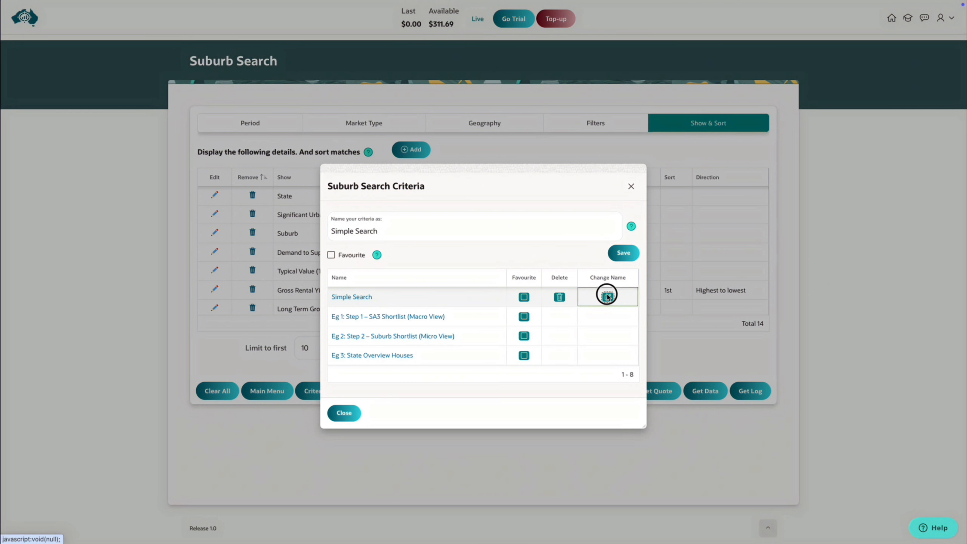
{"action": "double_click", "coordinate": [346, 235]}
{"action": "key", "text": "BackSpace"}
{"action": "type", "text": "Basi"}
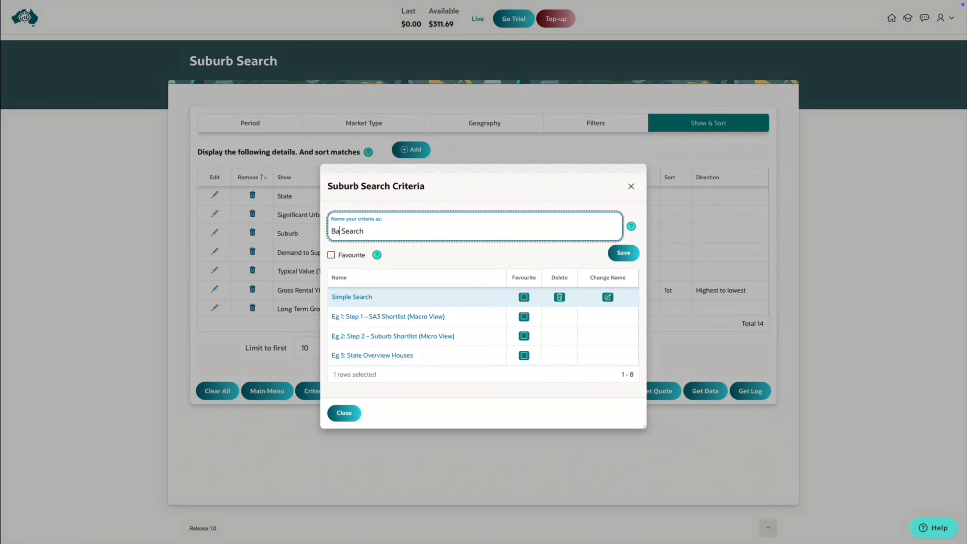
{"action": "type", "text": "c"}
{"action": "left_click", "coordinate": [627, 255]}
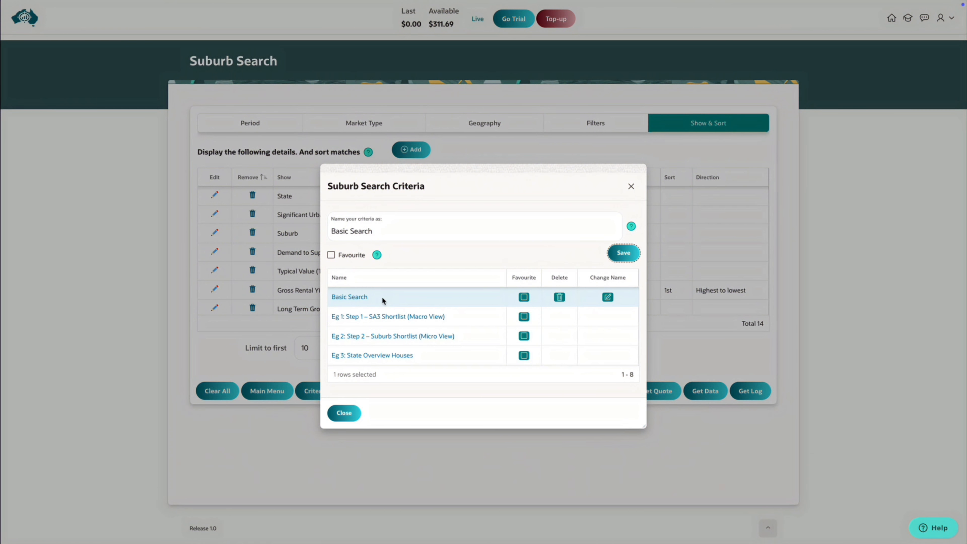
Delete the saved "Basic Search" criteria and load the example "Eg 1: Step 1 – SA3 Shortlist (Macro View)".
{"action": "left_click", "coordinate": [558, 298]}
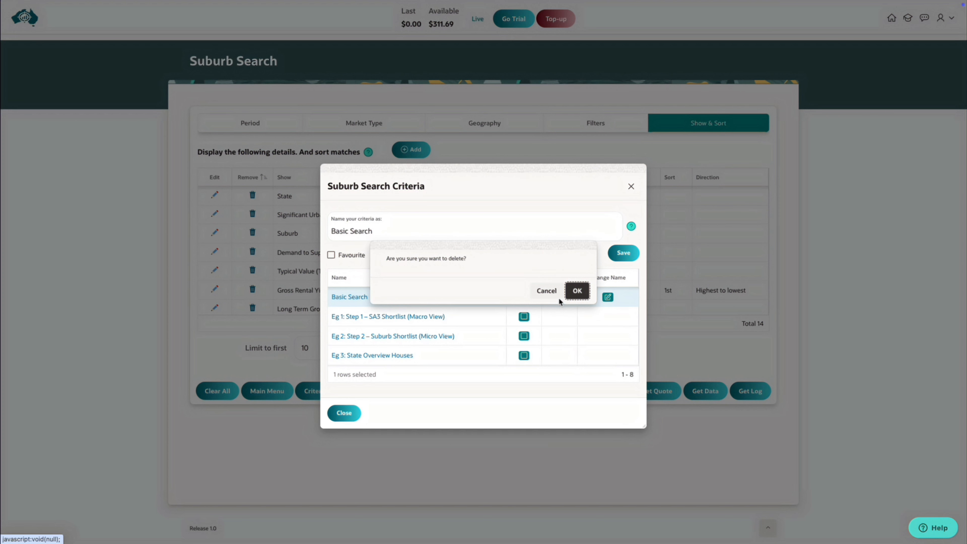
{"action": "left_click", "coordinate": [577, 291]}
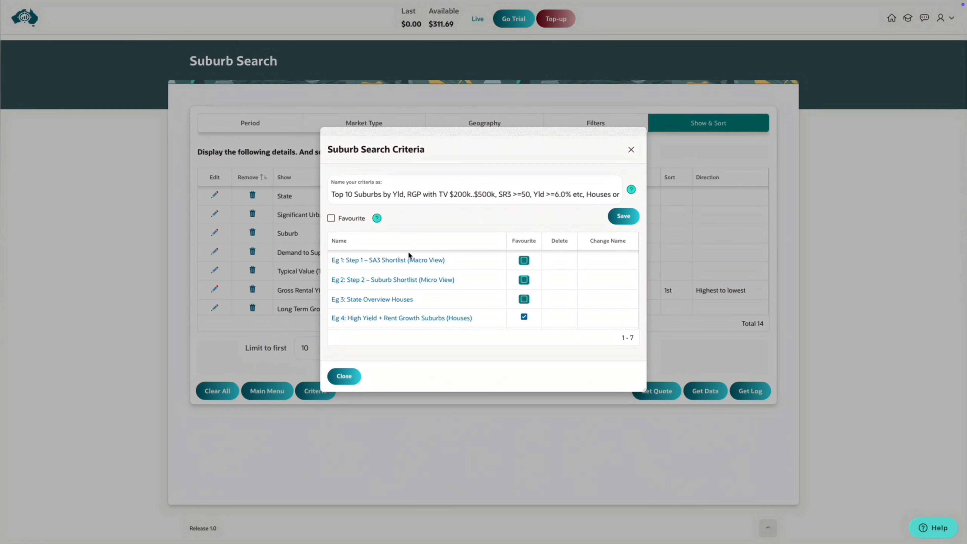
{"action": "left_click", "coordinate": [378, 261]}
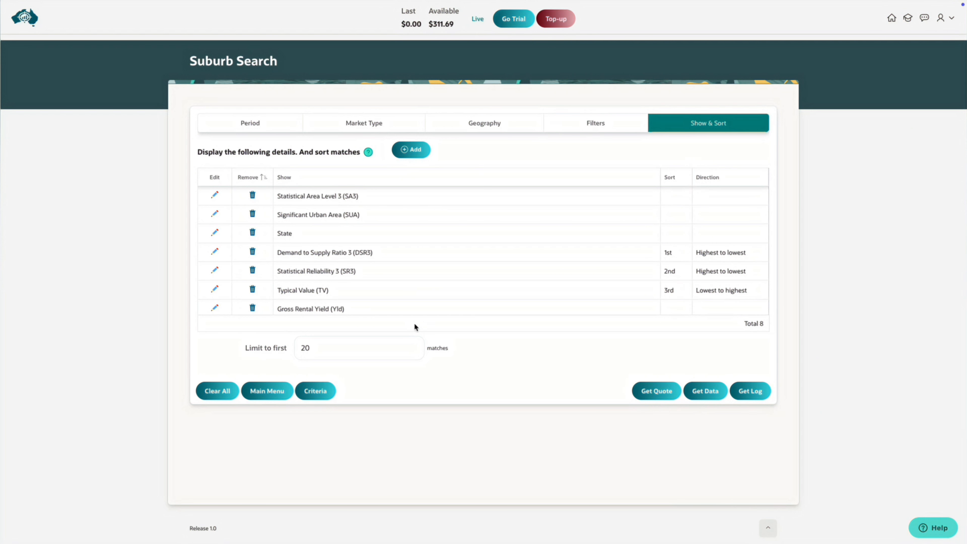
Make "Eg 3: State Overview Houses" the favourite in the saved search criteria.
{"action": "left_click", "coordinate": [322, 391]}
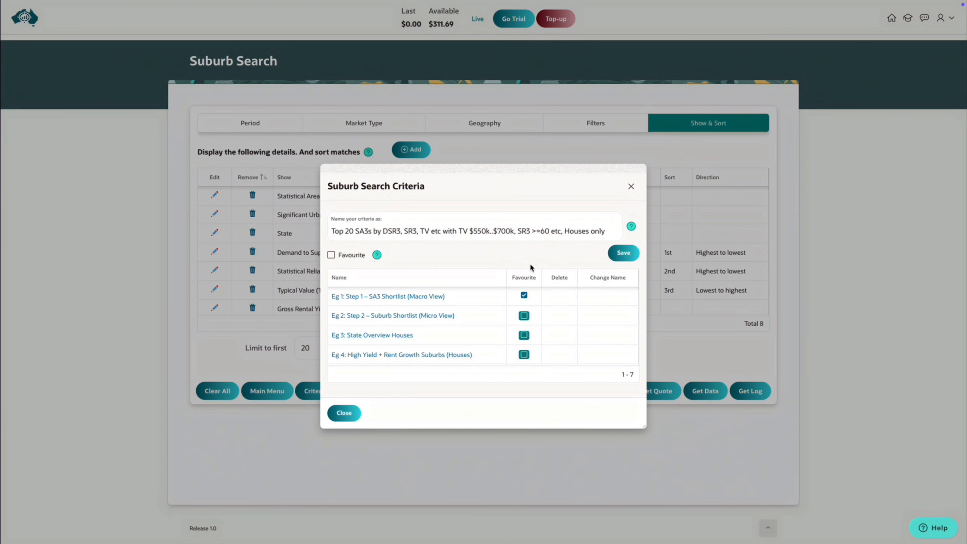
{"action": "left_click", "coordinate": [524, 336]}
{"action": "left_click", "coordinate": [524, 336]}
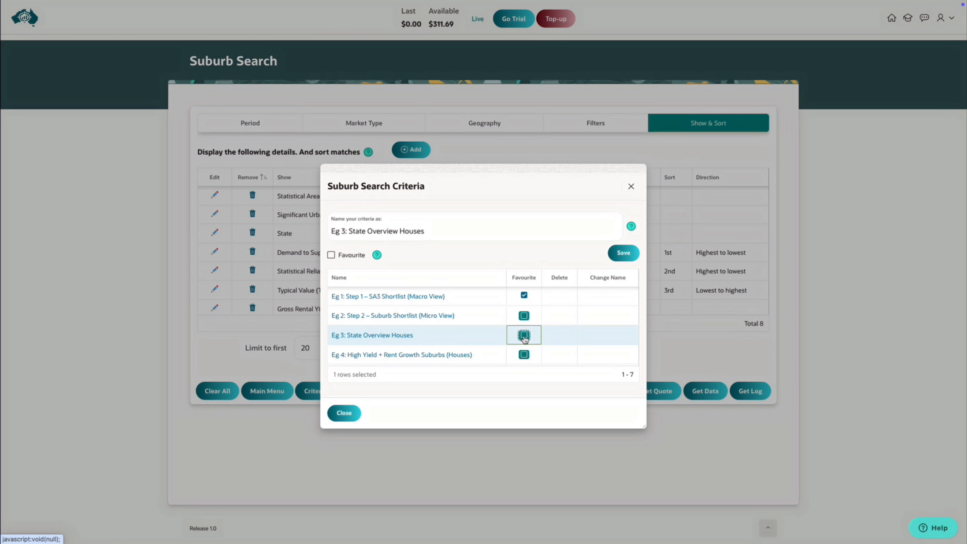
{"action": "left_click", "coordinate": [524, 336]}
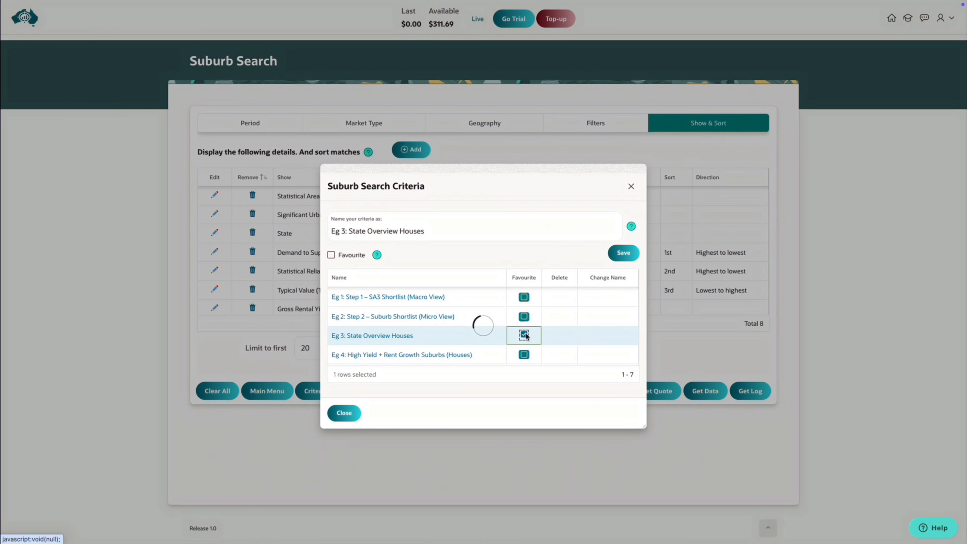
Load "Eg 3: State Overview Houses" and review its market type, geography, filters, and show and sort settings.
{"action": "left_click", "coordinate": [397, 339]}
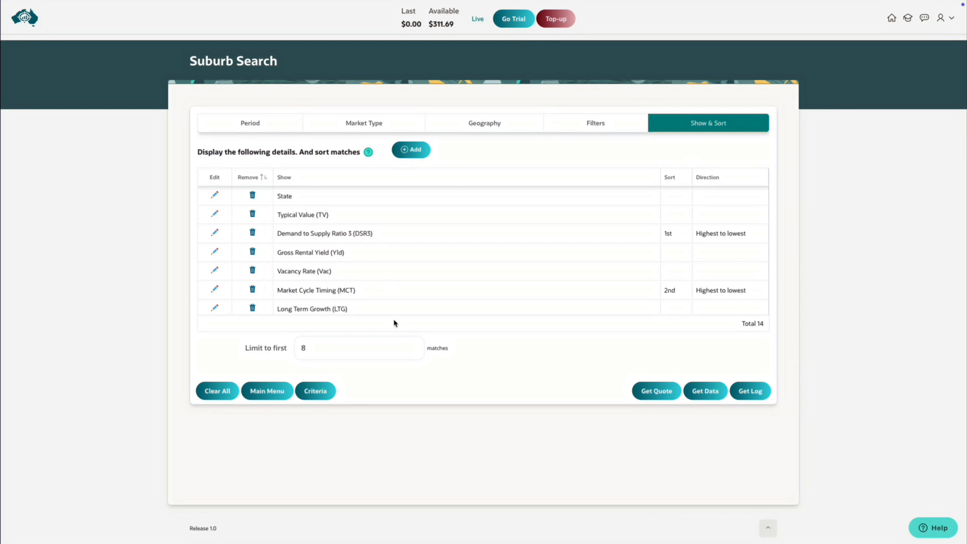
{"action": "left_click", "coordinate": [373, 124]}
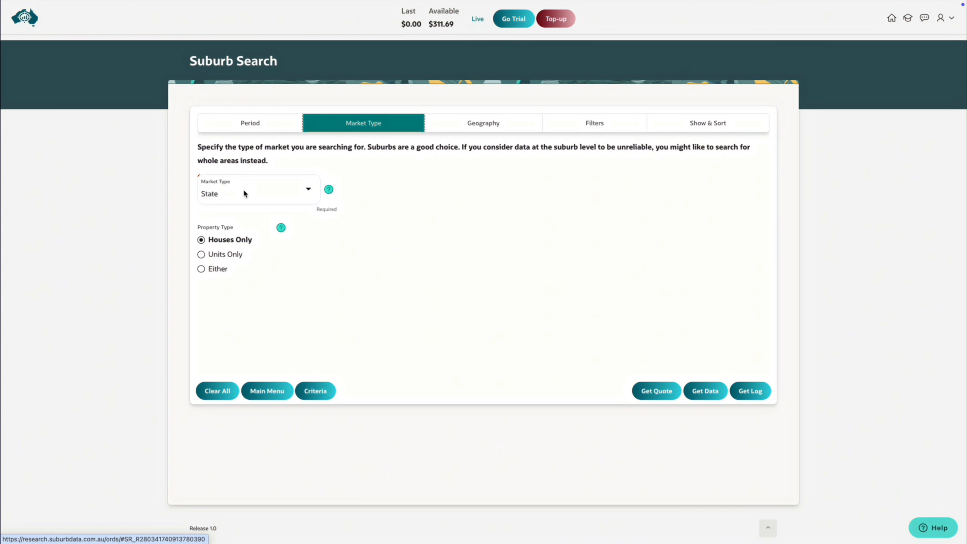
{"action": "left_click", "coordinate": [477, 125]}
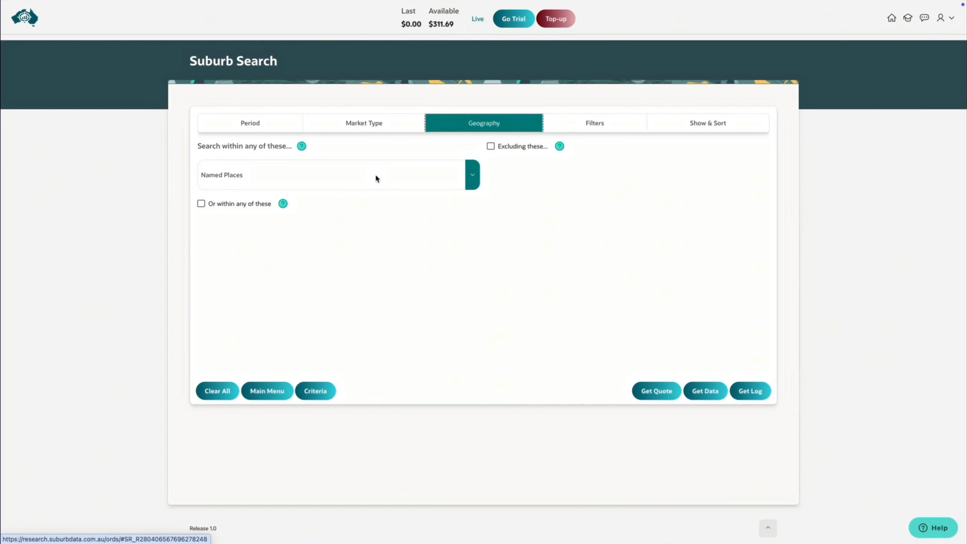
{"action": "left_click", "coordinate": [574, 122]}
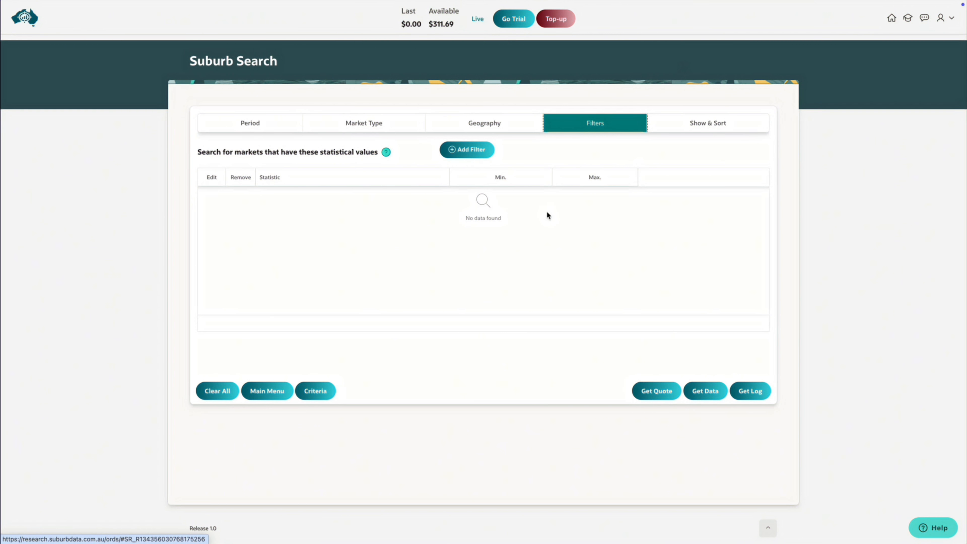
{"action": "left_click", "coordinate": [689, 131]}
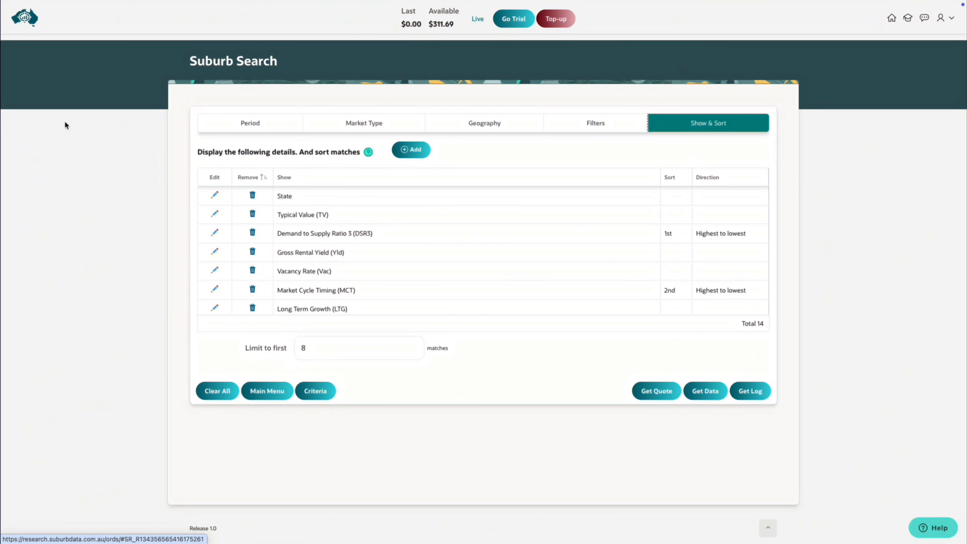
Return to the main menu, reopen Suburb Search and check the filters and the show and sort settings it loads.
{"action": "left_click", "coordinate": [23, 20]}
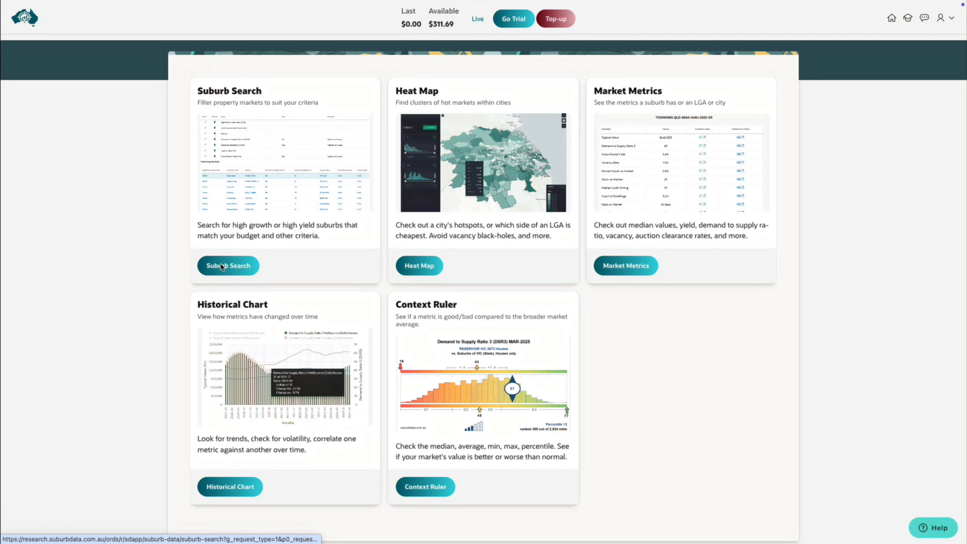
{"action": "left_click", "coordinate": [222, 266]}
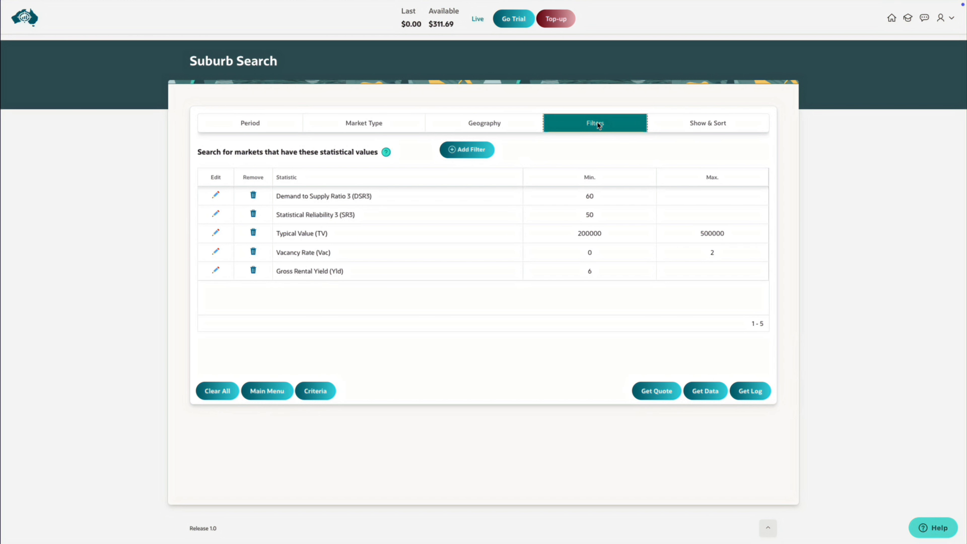
{"action": "left_click", "coordinate": [714, 122]}
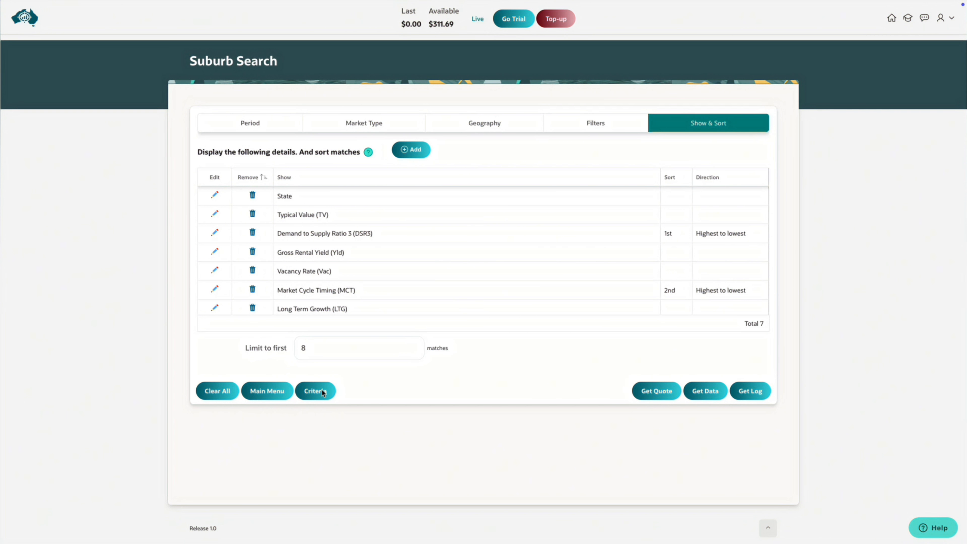
Make "Eg 4: High Yield + Rent Growth Suburbs (Houses)" the favourite criteria and reopen Suburb Search from the main menu.
{"action": "left_click", "coordinate": [321, 393]}
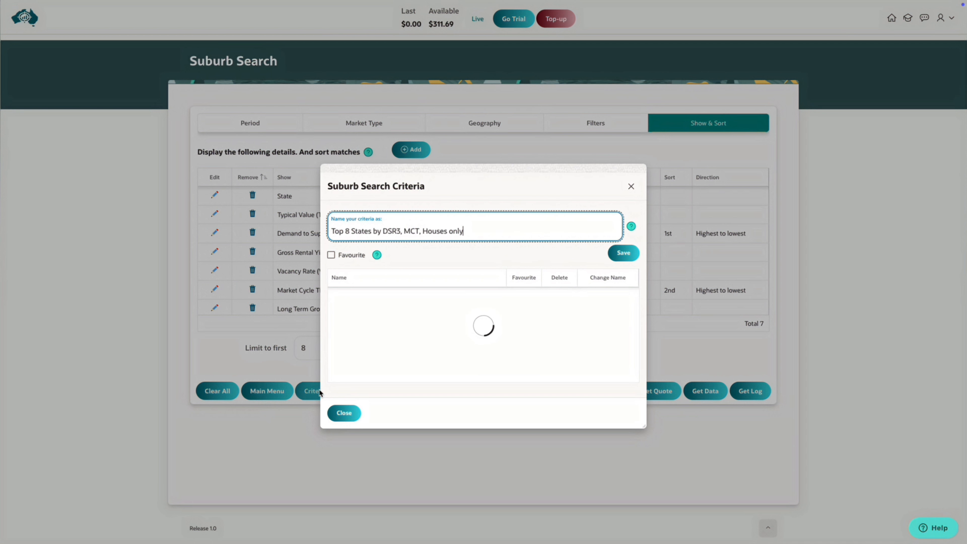
{"action": "left_click", "coordinate": [525, 355]}
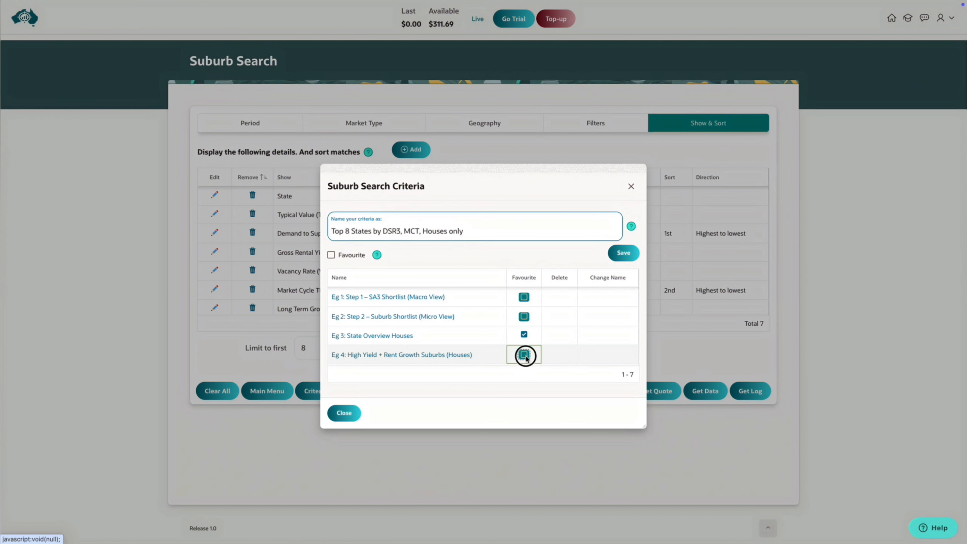
{"action": "left_click", "coordinate": [525, 357]}
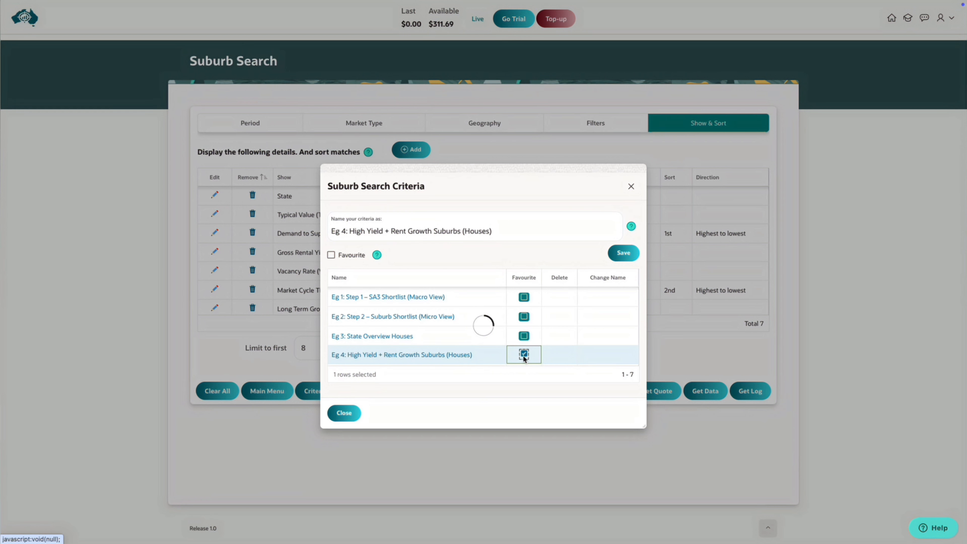
{"action": "left_click", "coordinate": [342, 410]}
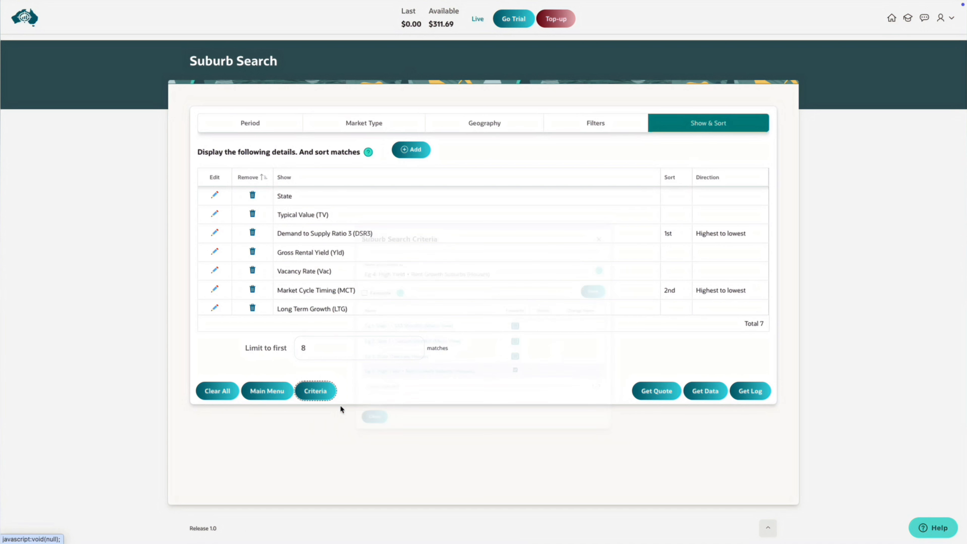
{"action": "left_click", "coordinate": [28, 18]}
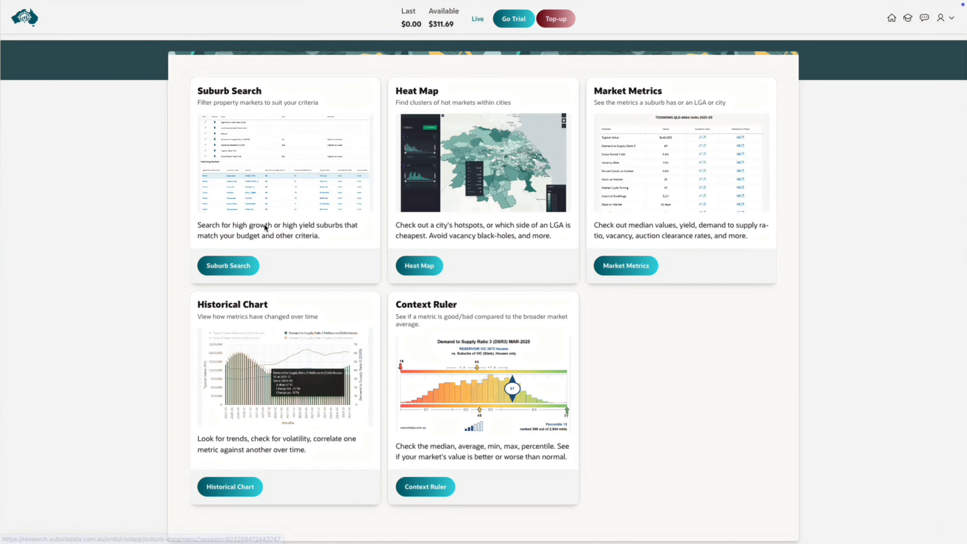
{"action": "left_click", "coordinate": [239, 265]}
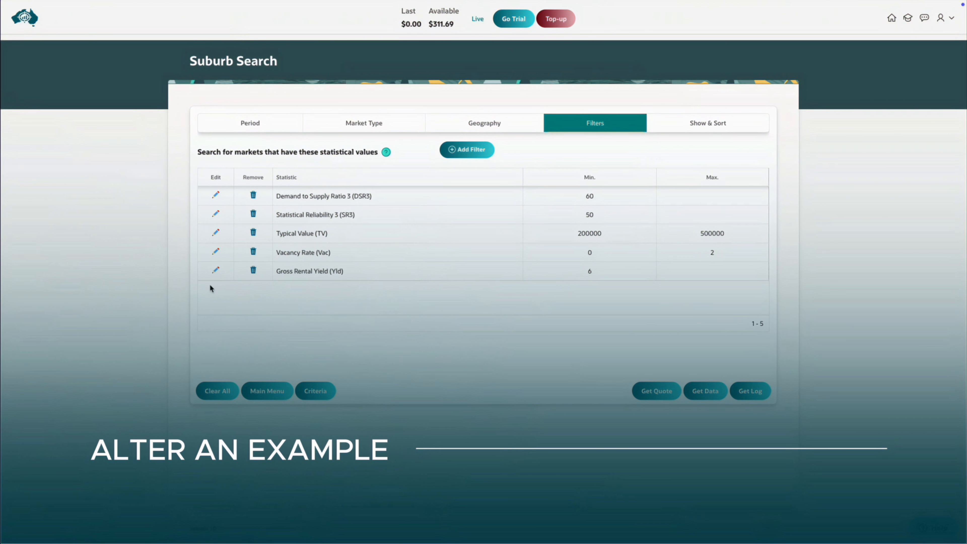
Set the minimum of the Gross Rental Yield (Yld) filter to 5 and save the filter.
{"action": "left_click", "coordinate": [219, 269]}
{"action": "left_click", "coordinate": [344, 324]}
{"action": "type", "text": "5"}
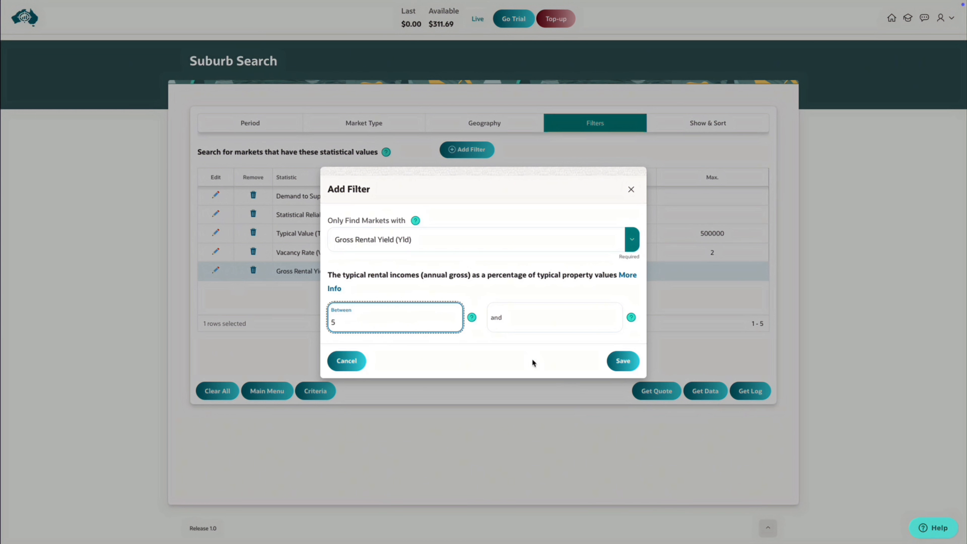
{"action": "left_click", "coordinate": [623, 360]}
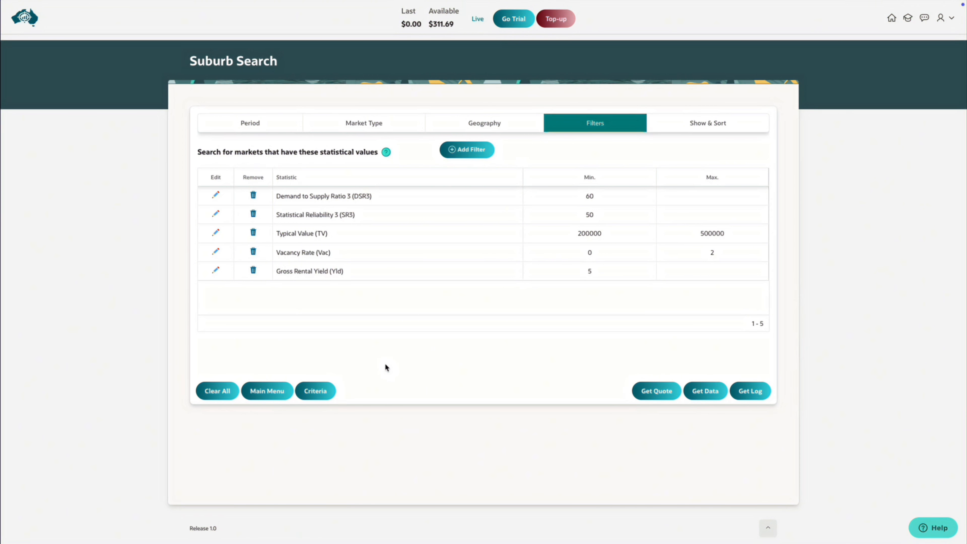
Save the altered search criteria as "Cashflow", marked as the favourite, and close the criteria dialog.
{"action": "left_click", "coordinate": [335, 390]}
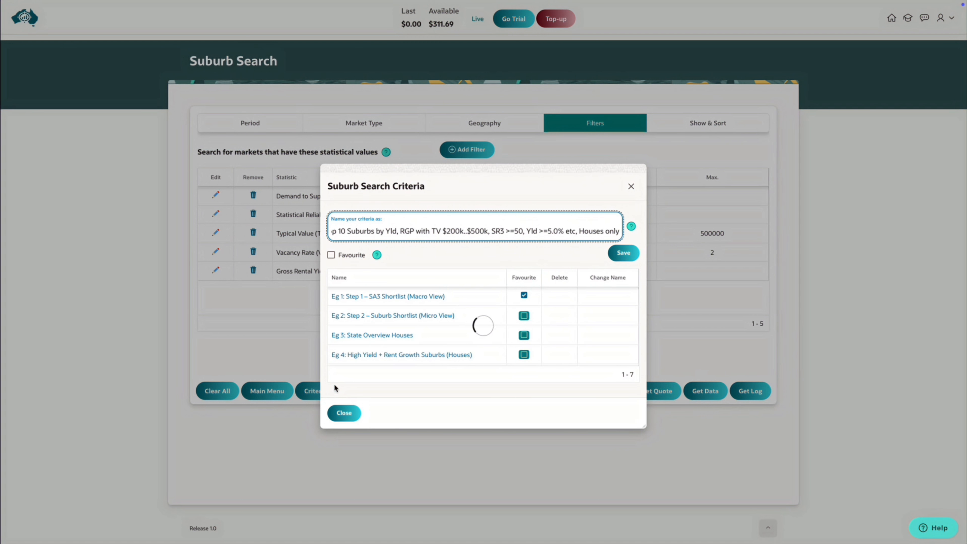
{"action": "triple_click", "coordinate": [445, 233]}
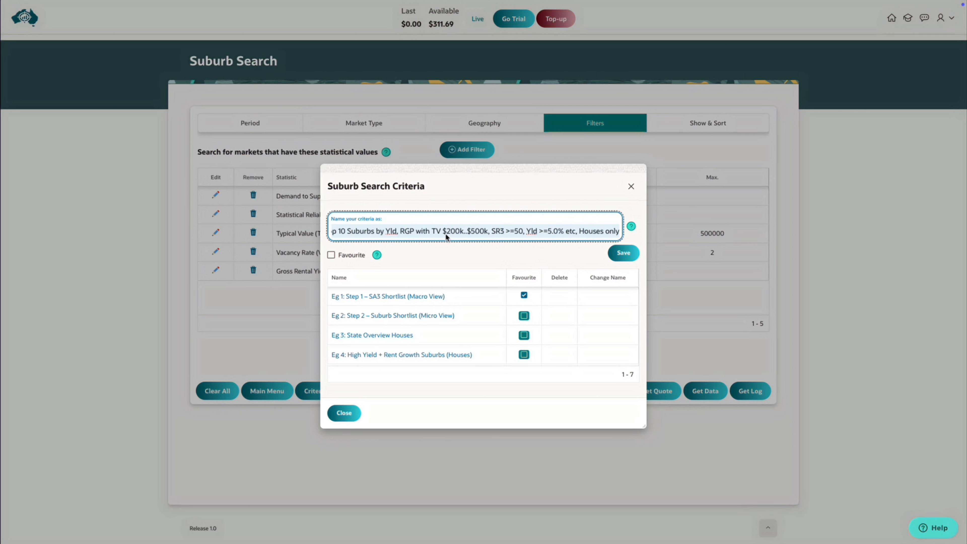
{"action": "type", "text": "Cashflow"}
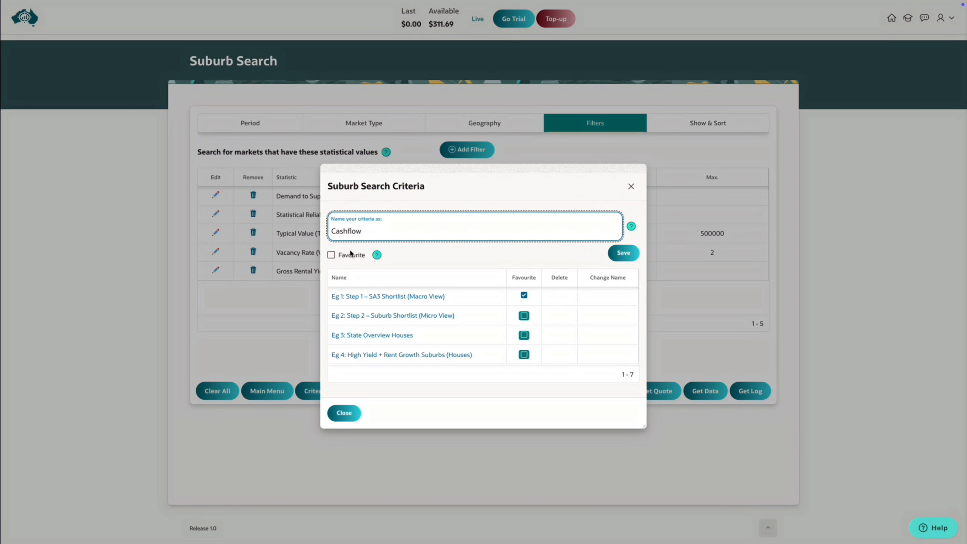
{"action": "left_click", "coordinate": [331, 255]}
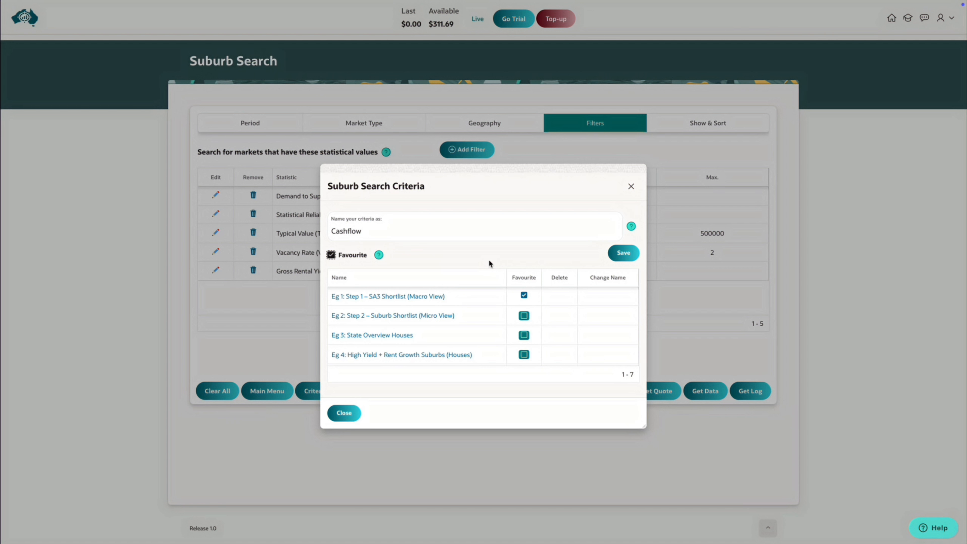
{"action": "left_click", "coordinate": [624, 255]}
{"action": "left_click", "coordinate": [346, 413]}
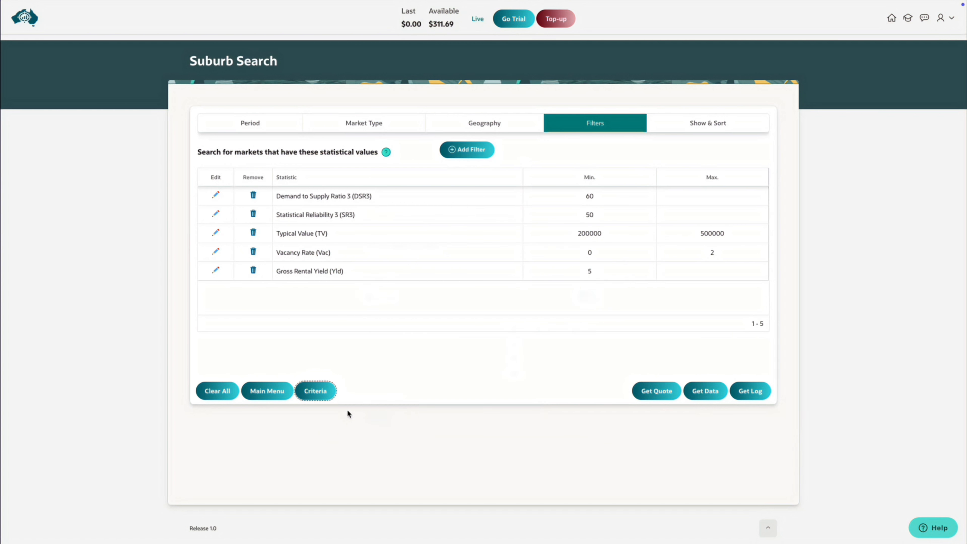
Return to the main menu, reopen Suburb Search and check the Gross Rental Yield (Yld) filter it loads.
{"action": "left_click", "coordinate": [34, 25]}
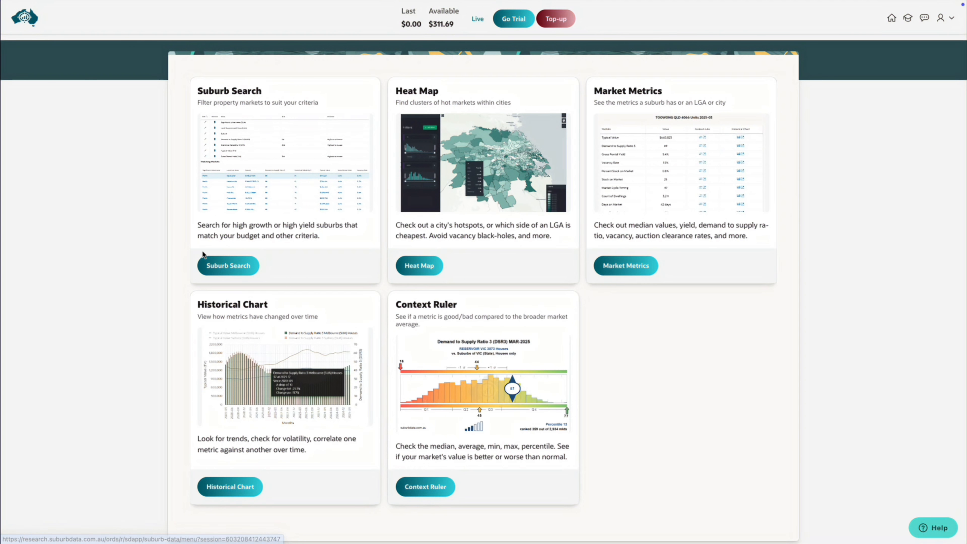
{"action": "left_click", "coordinate": [209, 265]}
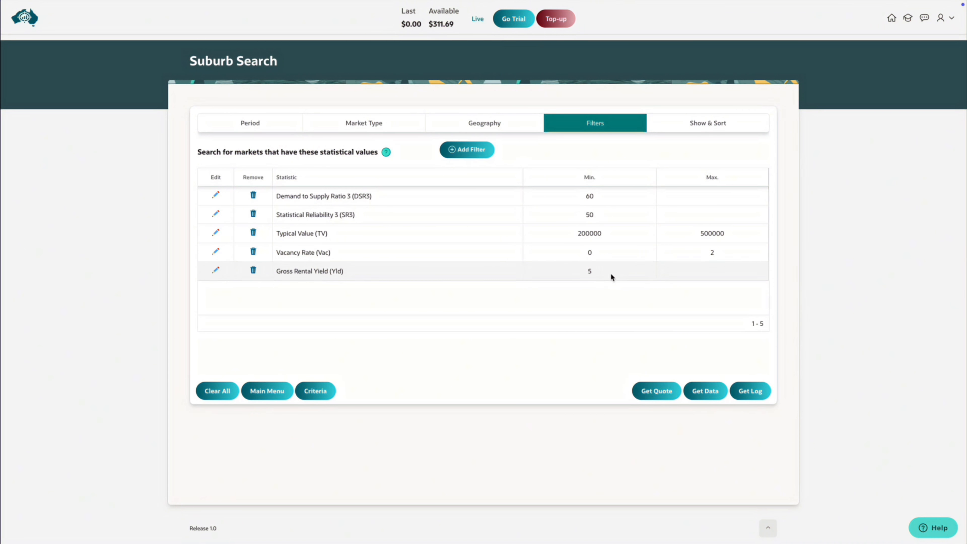
{"action": "left_click", "coordinate": [589, 269]}
{"action": "type", "text": "5"}
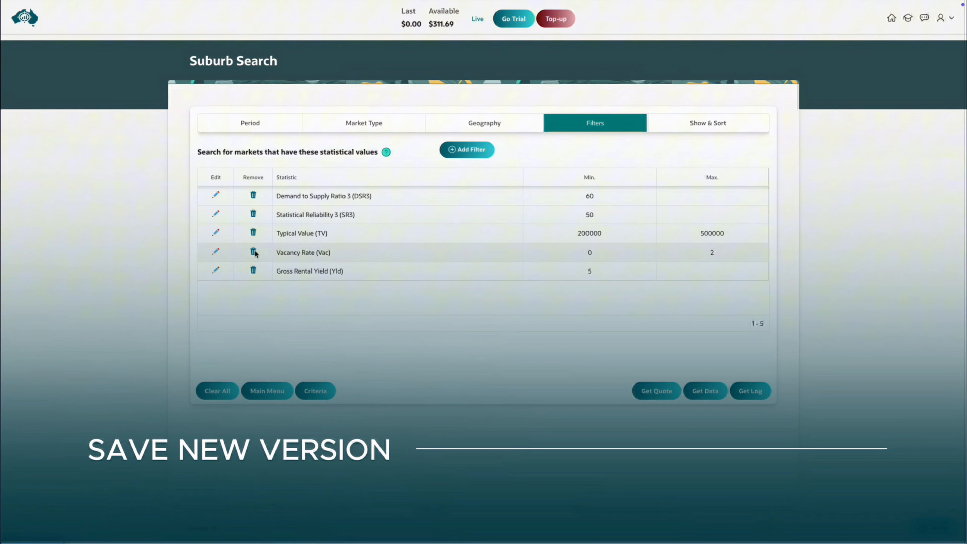
Remove the Vacancy Rate (Vac) filter and save the altered search criteria as "Cashflow New" without marking it as favourite.
{"action": "left_click", "coordinate": [253, 252]}
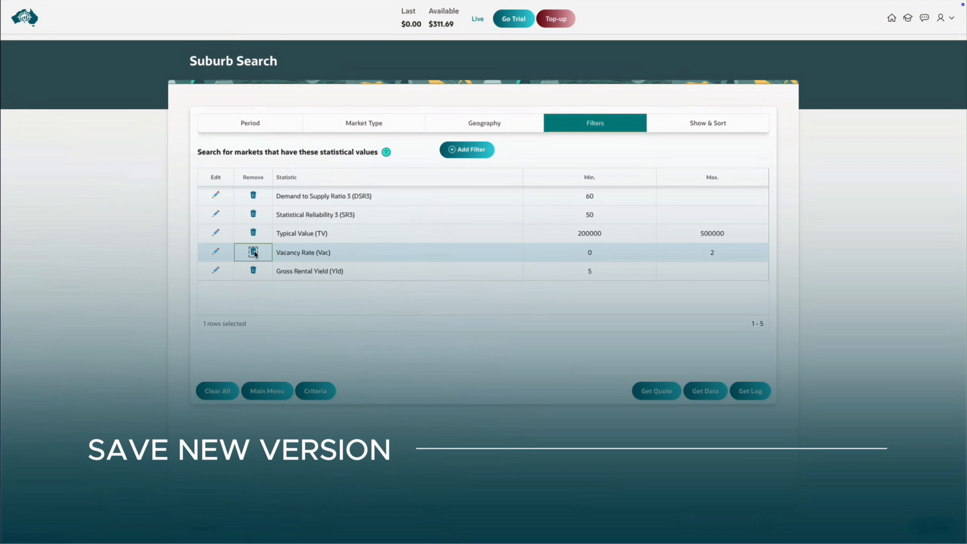
{"action": "left_click", "coordinate": [253, 252]}
{"action": "left_click", "coordinate": [315, 391]}
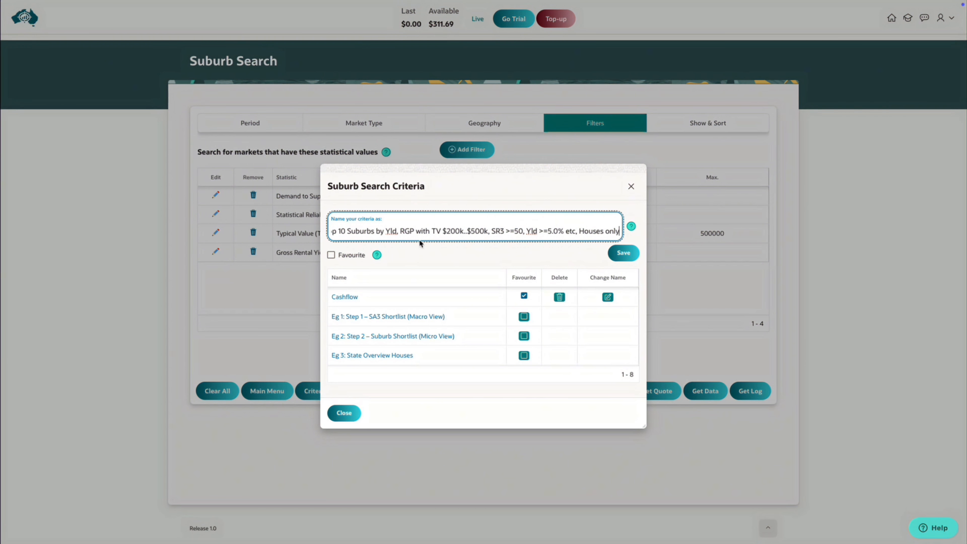
{"action": "left_click", "coordinate": [425, 233]}
{"action": "key", "text": "ctrl+a"}
{"action": "type", "text": "Cashflow "}
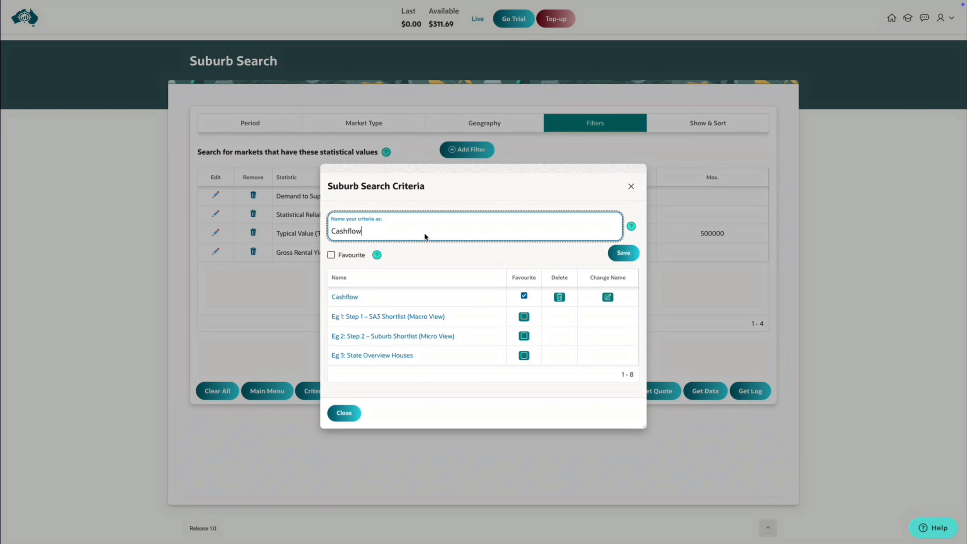
{"action": "type", "text": "New"}
{"action": "left_click", "coordinate": [621, 250]}
Delete the saved criteria "Cashflow", confirm the deletion and close the criteria dialog.
{"action": "left_click", "coordinate": [559, 317]}
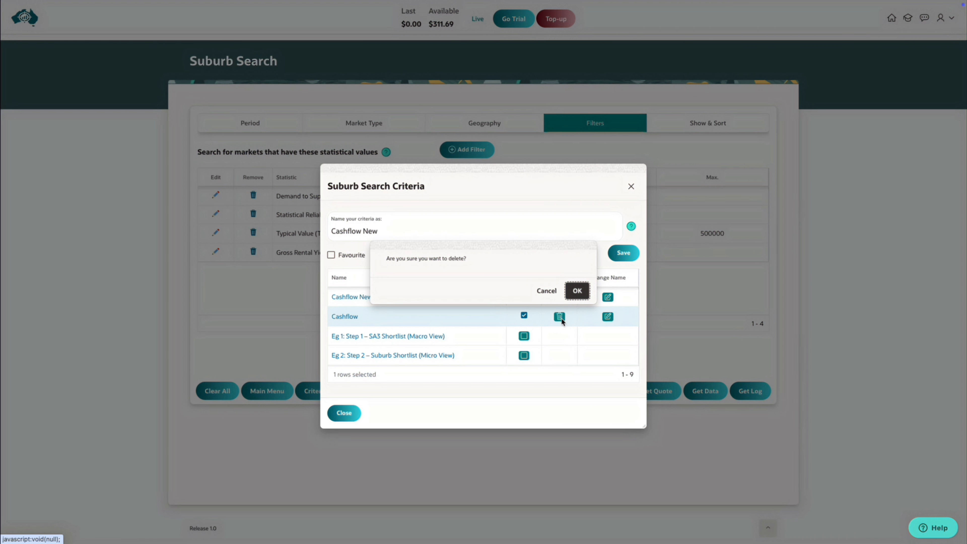
{"action": "left_click", "coordinate": [579, 292]}
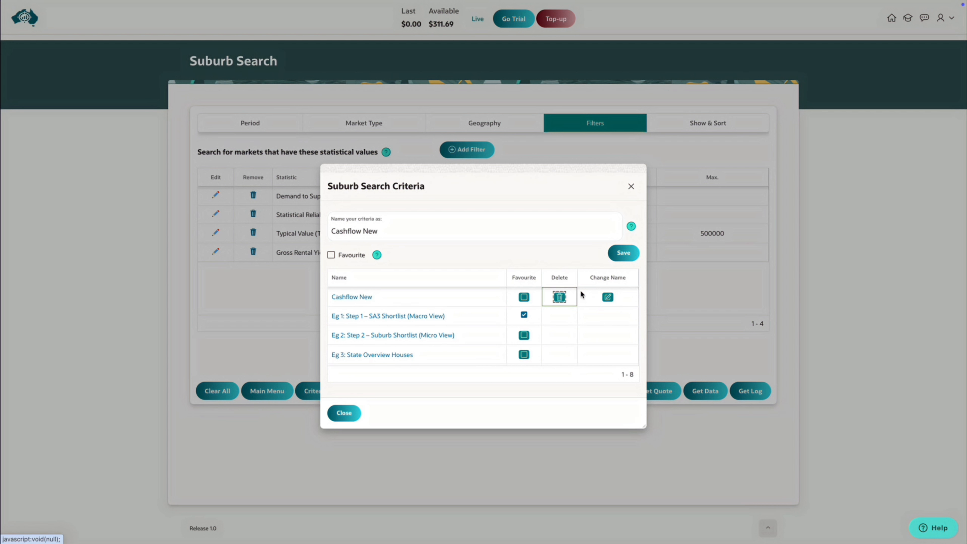
{"action": "left_click", "coordinate": [631, 187]}
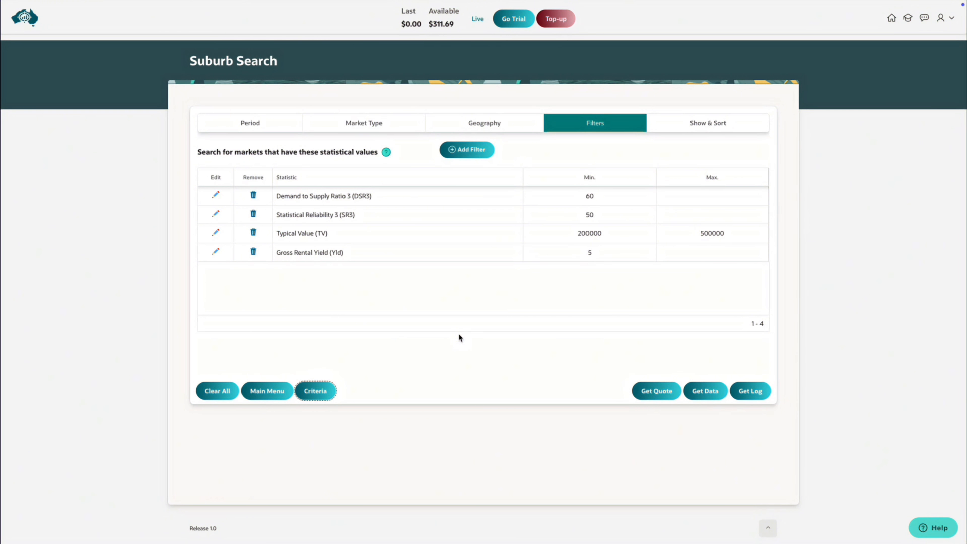